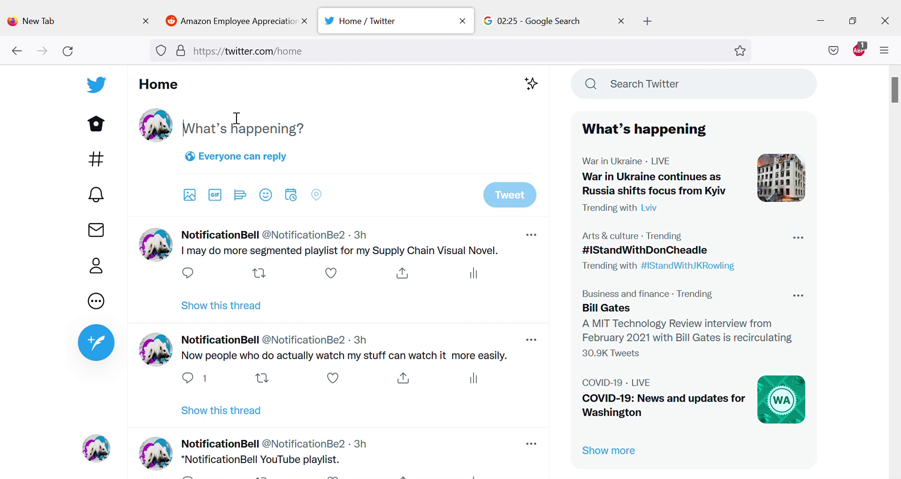
# Step: View the Reddit r/AmazonFC employee appreciation post, then return to the Twitter home feed
pyautogui.click(280, 32)
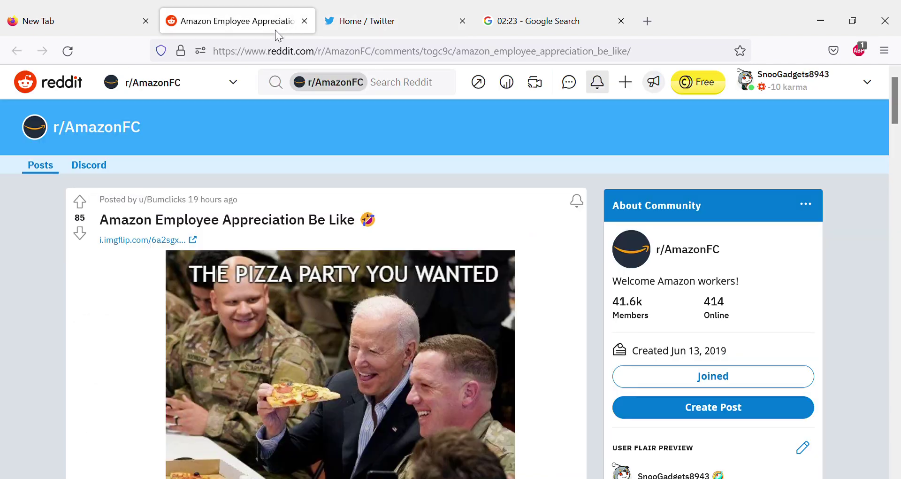
pyautogui.click(376, 11)
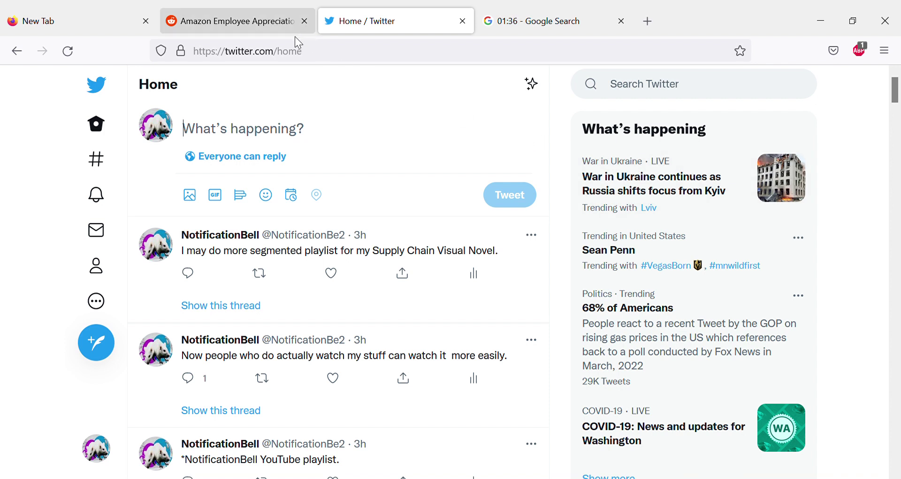
# Step: Close the Reddit Amazon Employee Appreciation post tab
pyautogui.click(305, 21)
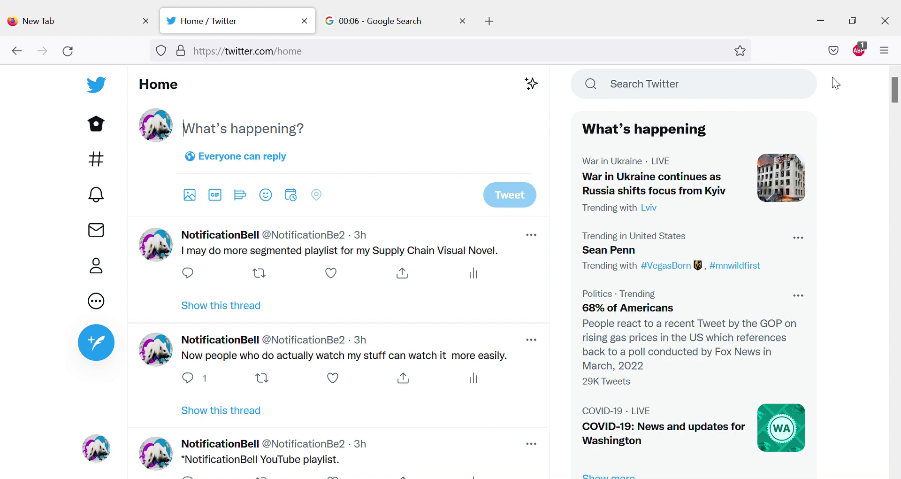
# Step: Switch to the Google 3-minute timer and stop it at 1 second remaining
pyautogui.click(357, 8)
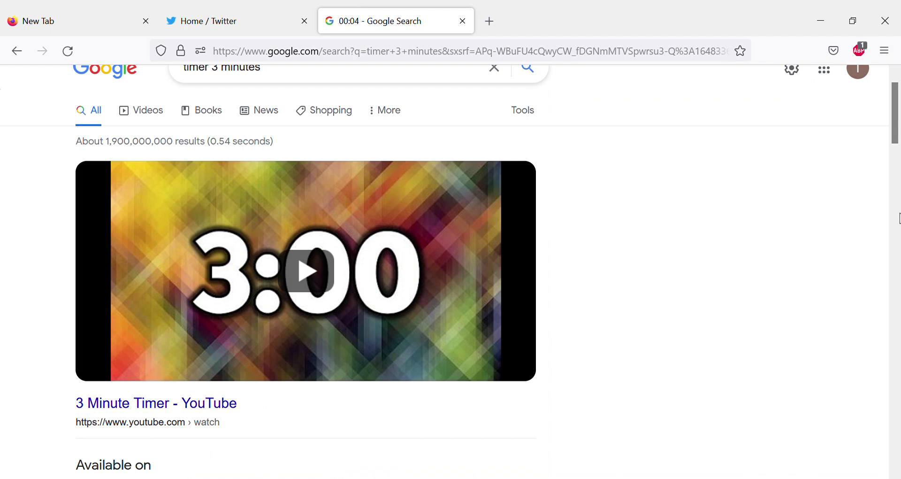
pyautogui.moveTo(895, 122); pyautogui.dragTo(880, 199)
pyautogui.scroll(-3, 880, 199)
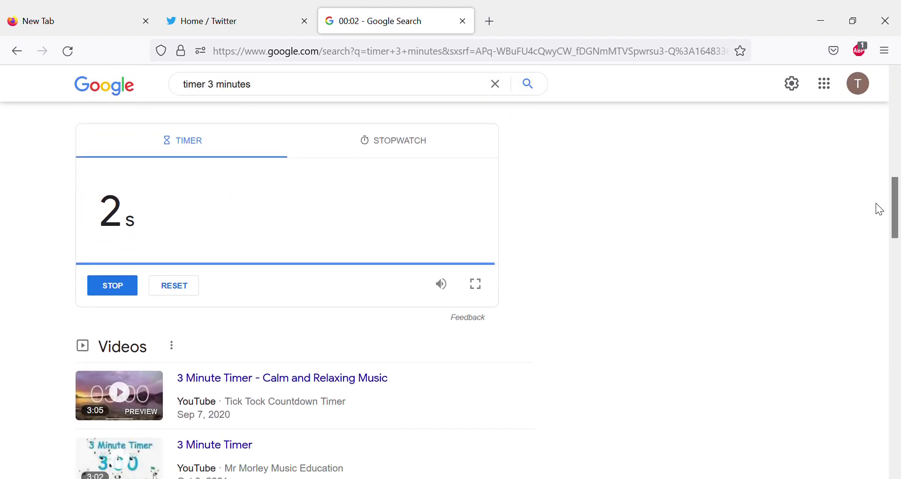
pyautogui.click(118, 291)
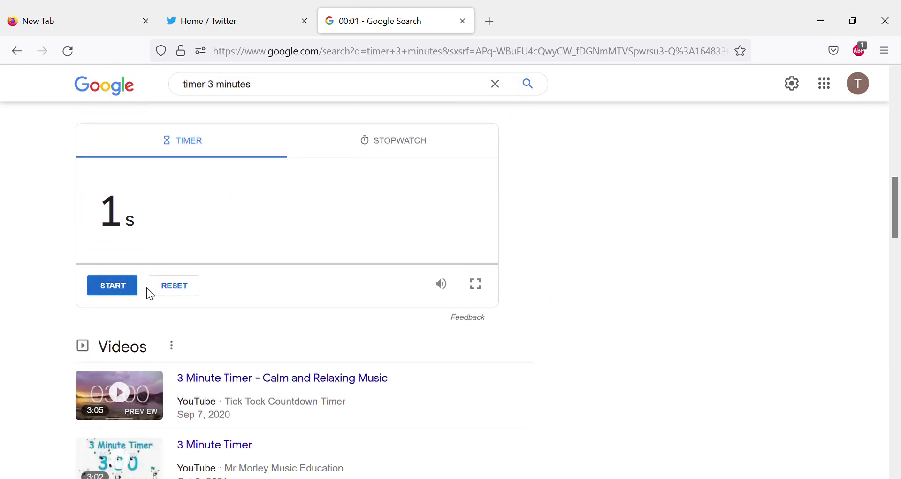